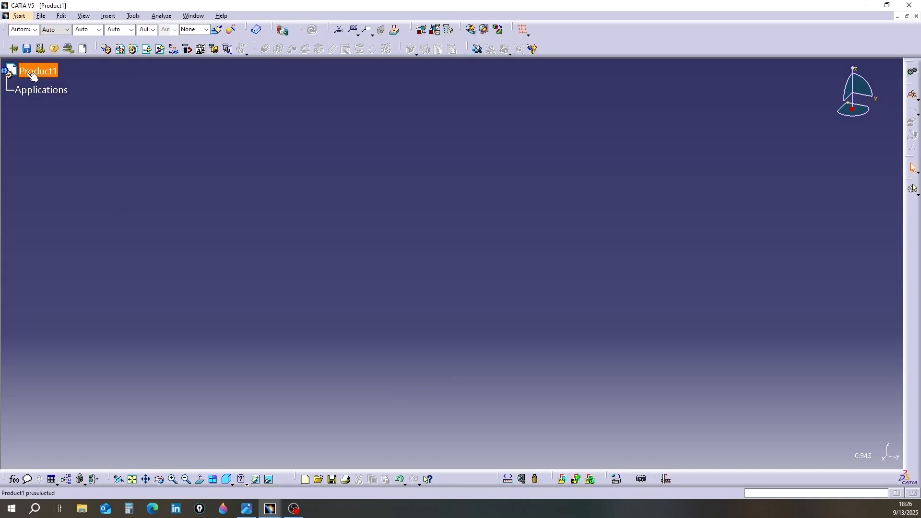
Examine the empty product, the KNUCKLE JOINT assembly, the cylinder head reference image and the multi-body fork part.
click(54, 74)
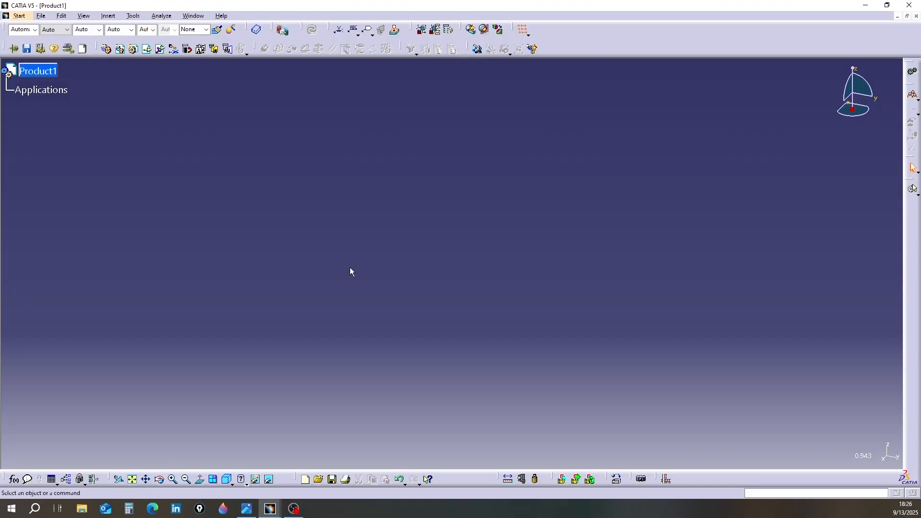
click(916, 17)
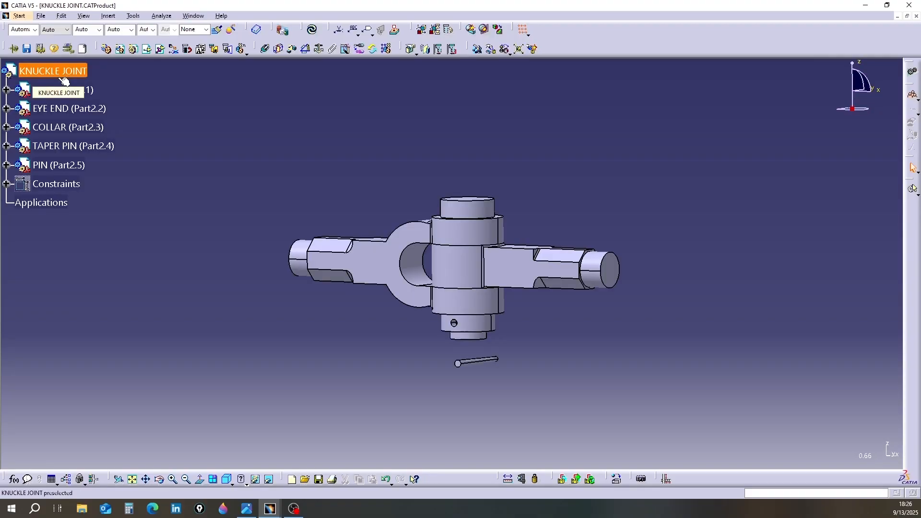
click(63, 78)
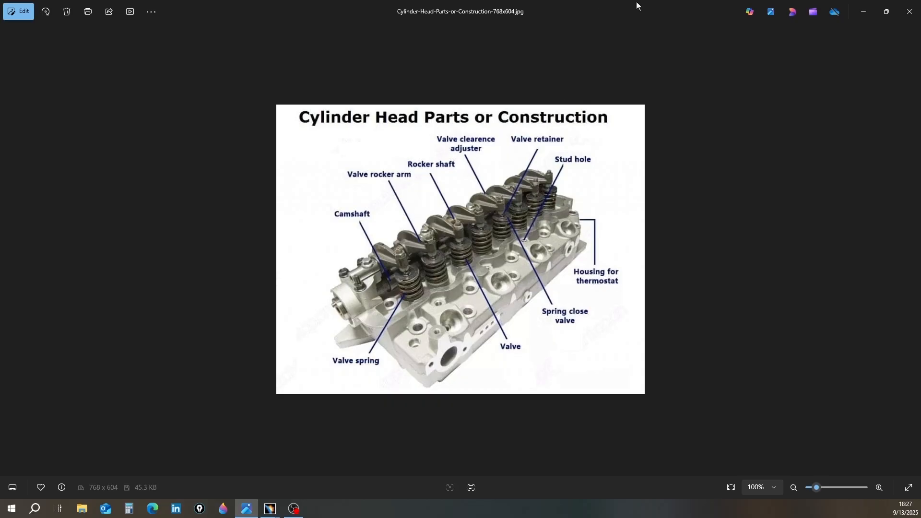
click(864, 13)
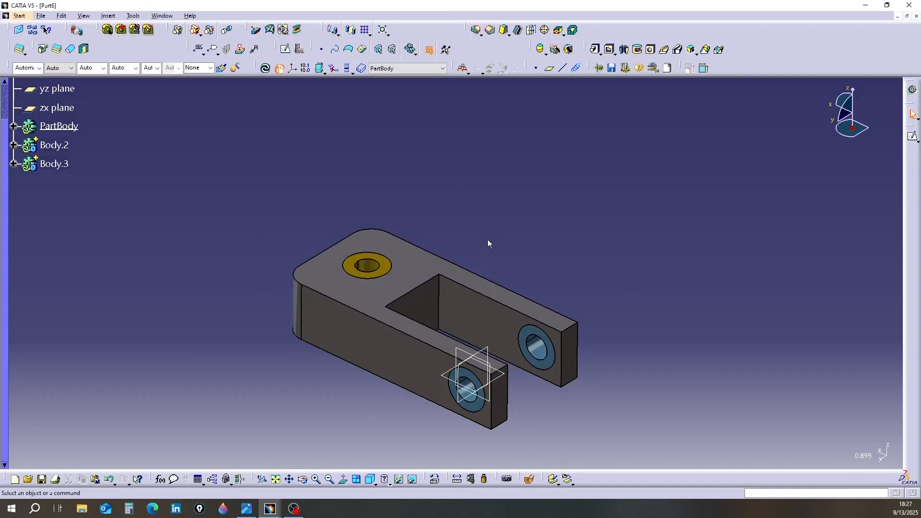
middle_drag(487, 240, 514, 181)
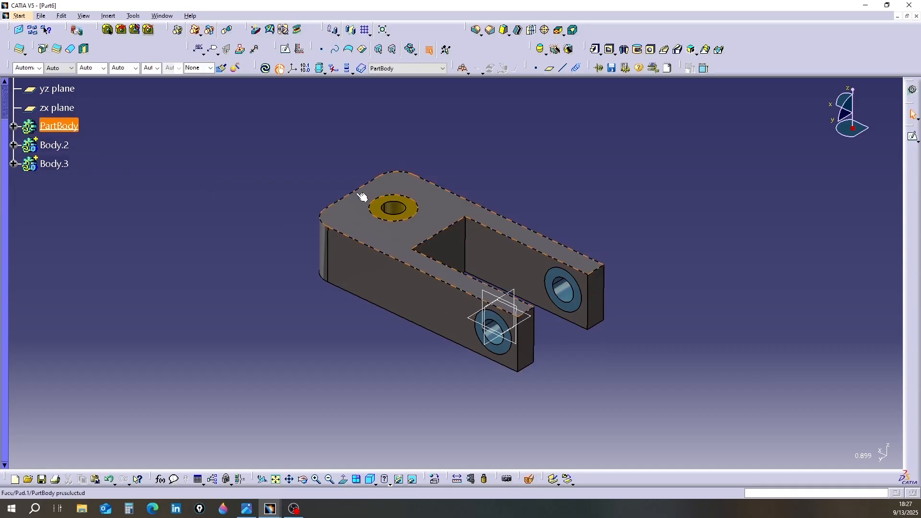
scroll(37, 98, up, 2)
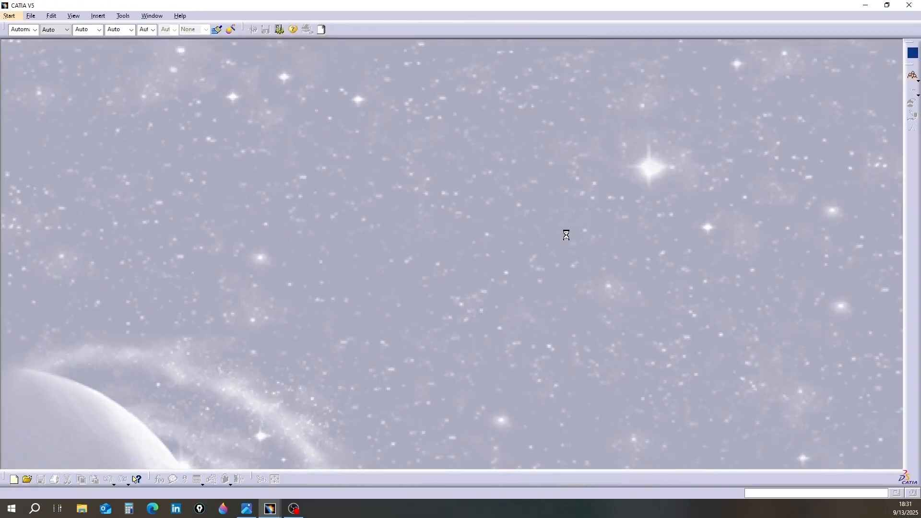
Create a new part named Part1 from the Sketcher workbench with hybrid design enabled.
click(10, 17)
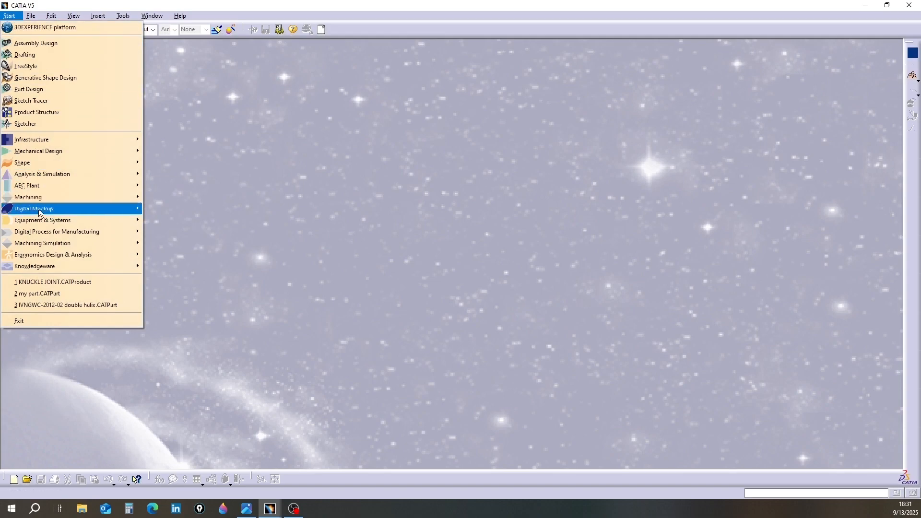
mouse_move(33, 153)
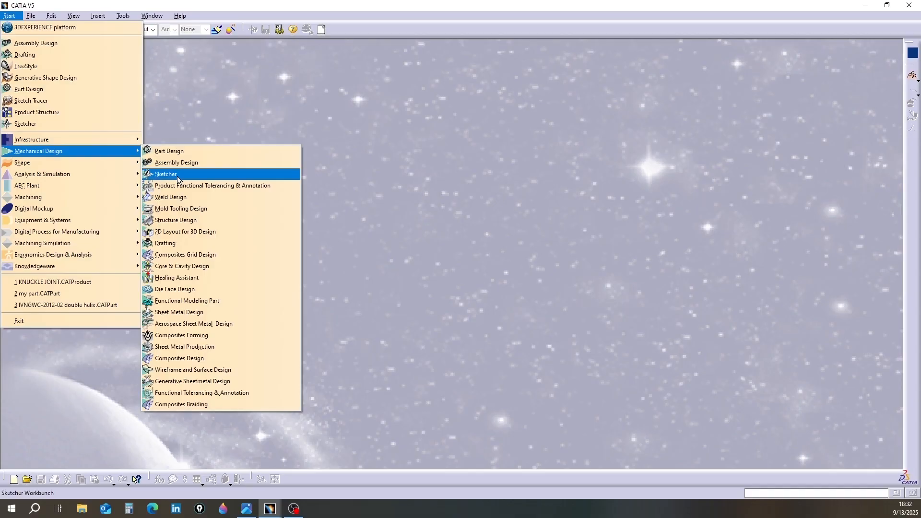
click(178, 175)
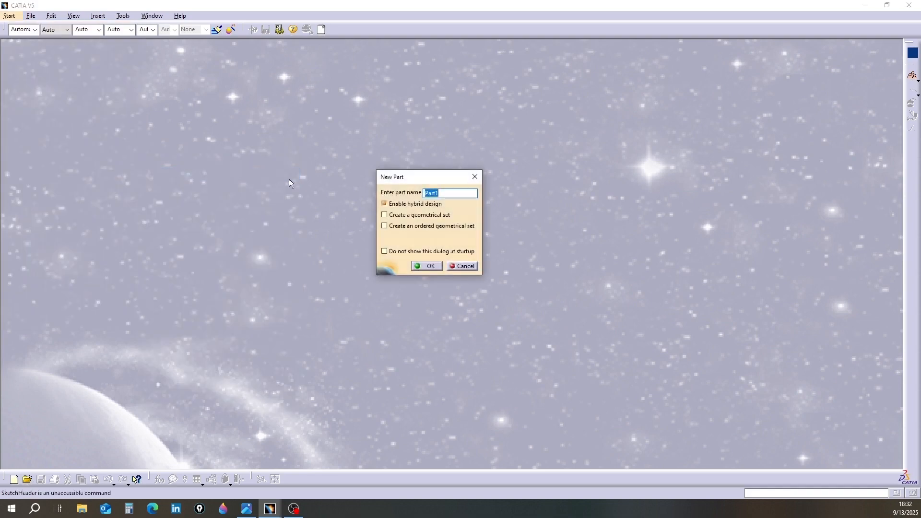
drag(416, 174, 393, 170)
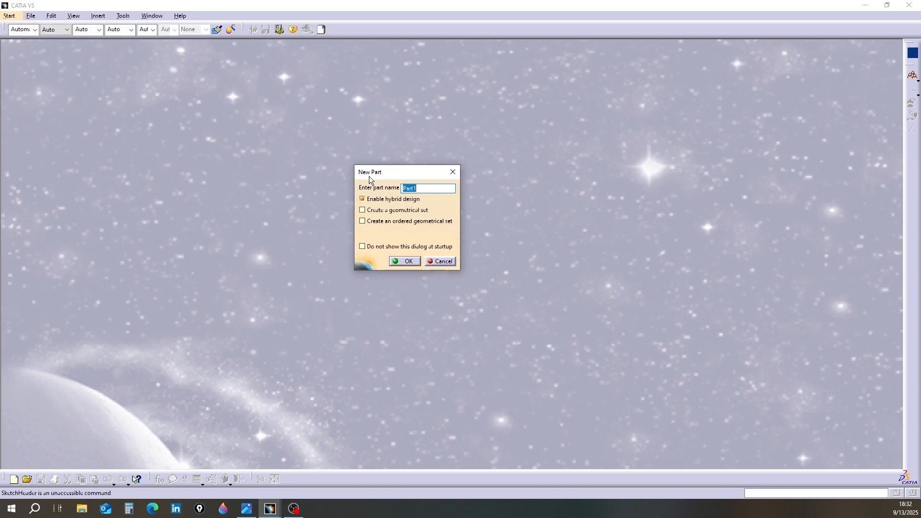
click(407, 261)
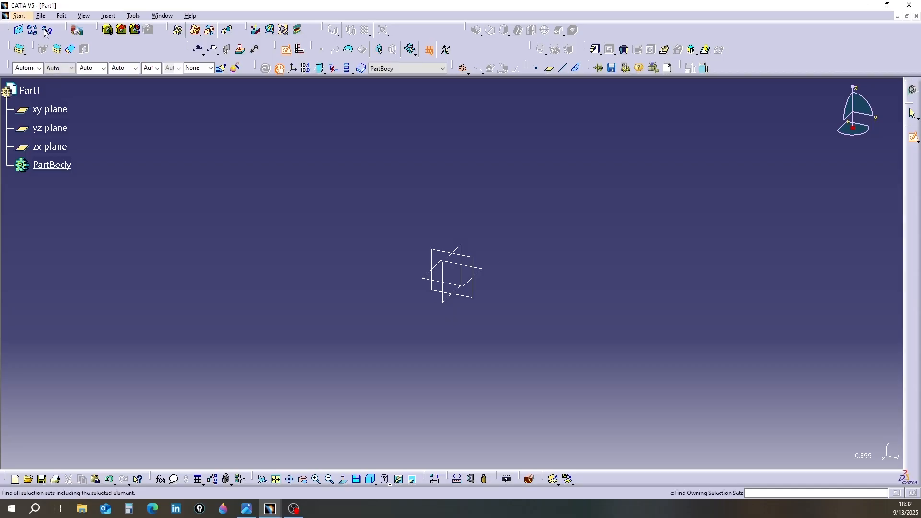
click(20, 49)
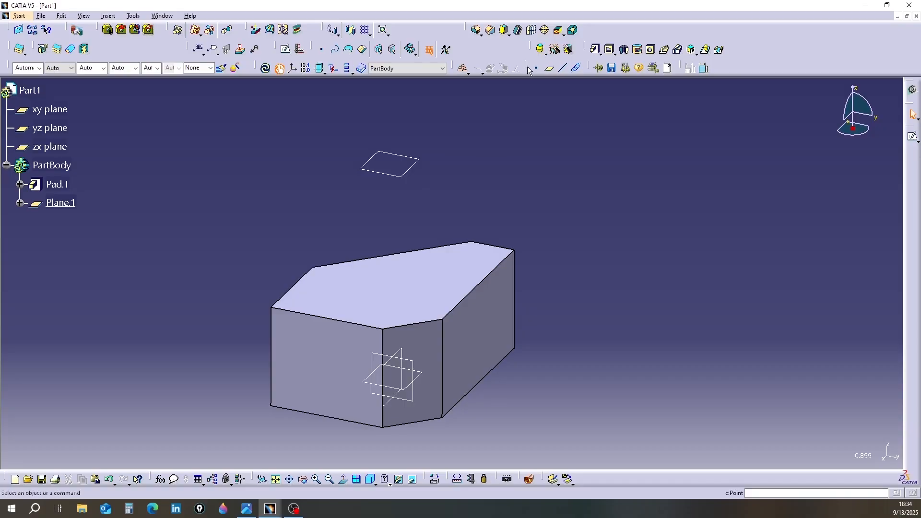
Float the Reference Elements toolbar in the work area and create a plane offset 100 mm from the zx plane.
drag(524, 68, 537, 133)
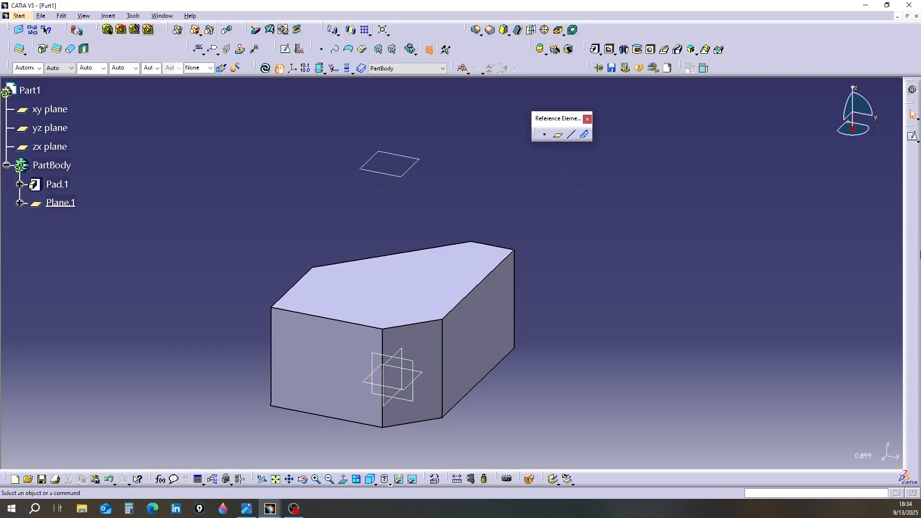
click(559, 137)
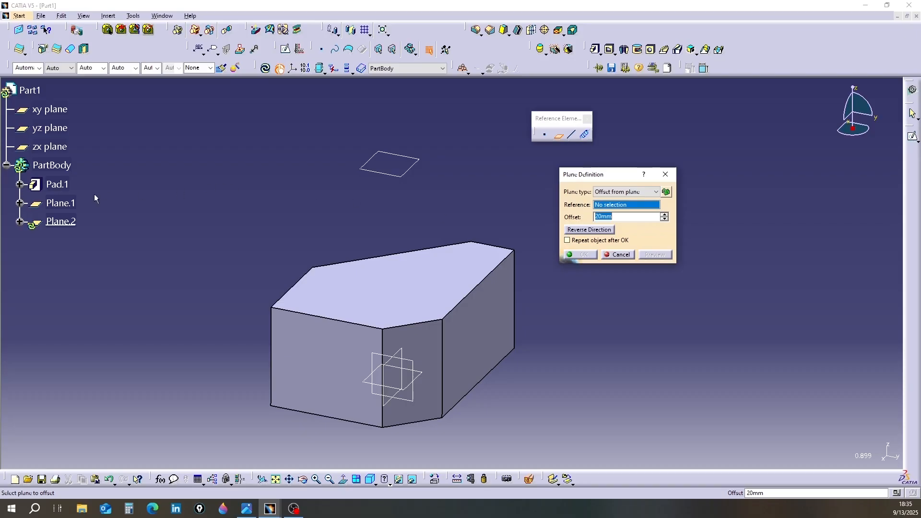
click(61, 146)
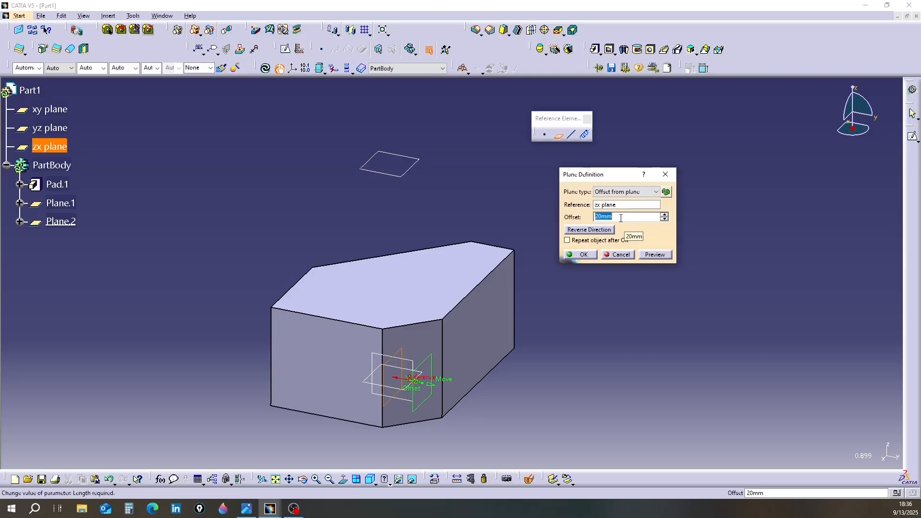
text(100)
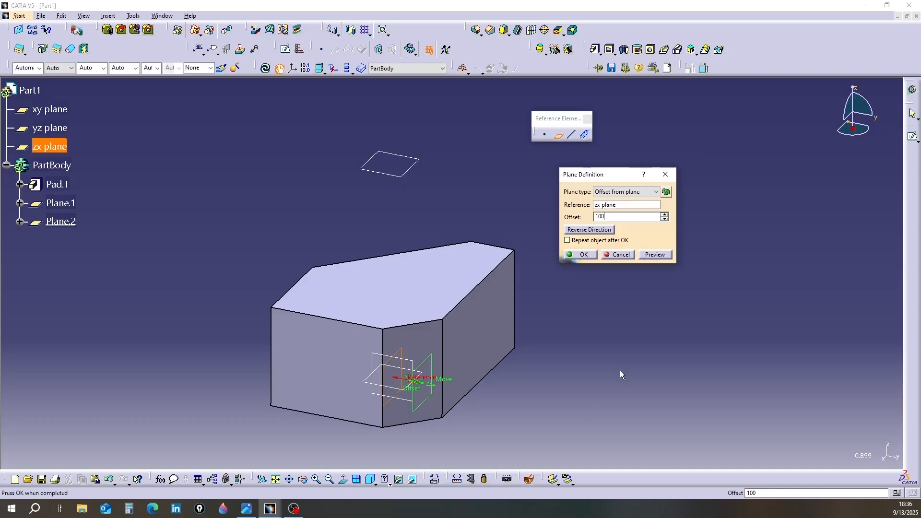
click(582, 255)
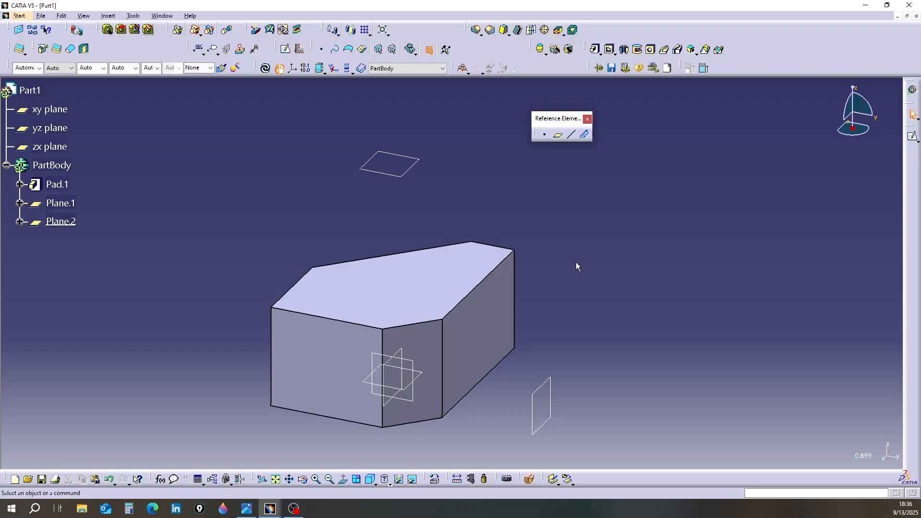
Start a sketch on the plane offset from the zx plane and hide Pad.1 and Plane.1.
click(546, 387)
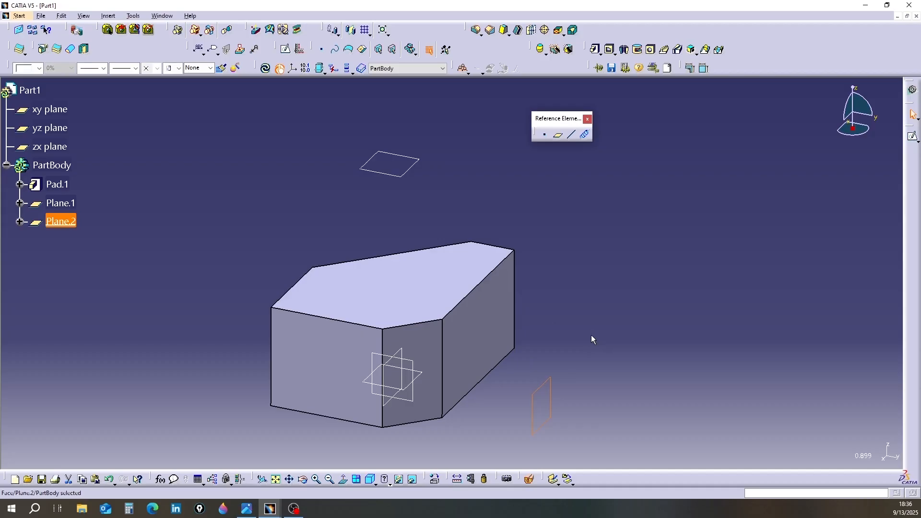
click(912, 140)
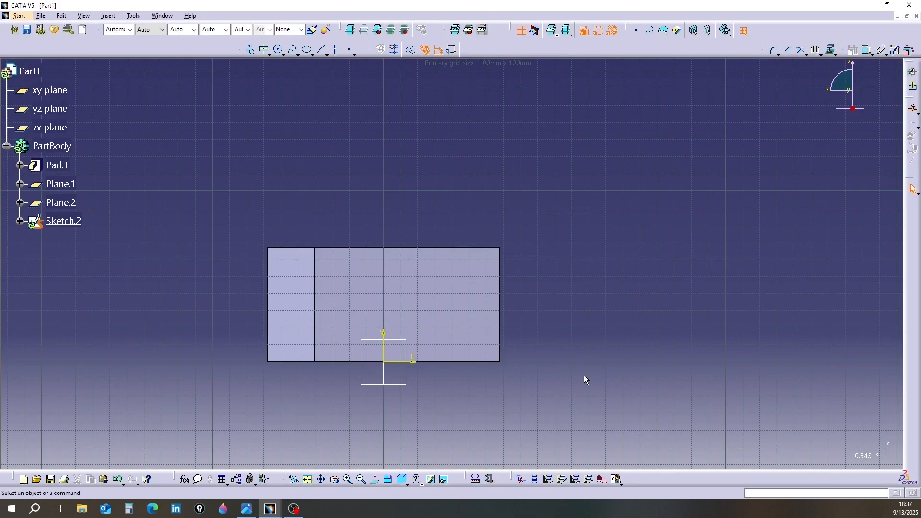
middle_drag(584, 376, 612, 317)
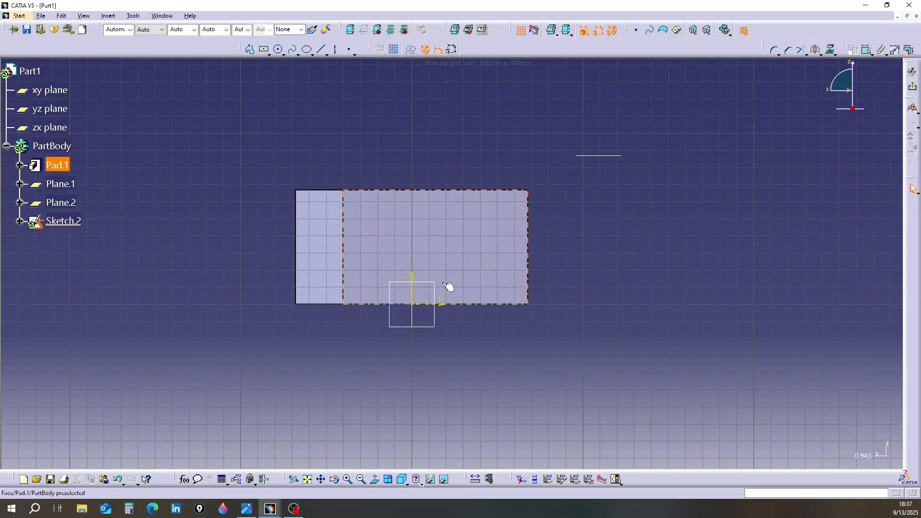
right_click(56, 166)
click(72, 195)
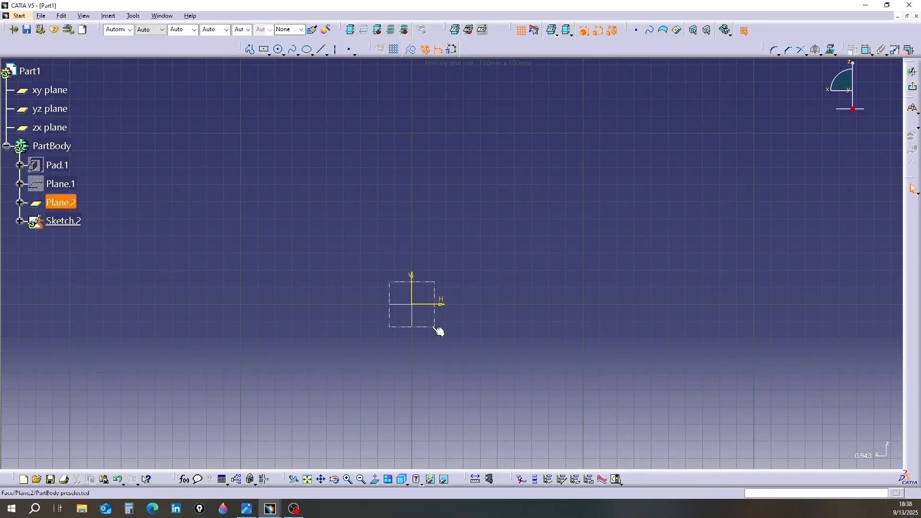
Sketch a centered rectangle around the sketch origin, extending well beyond the reference plane outline.
mouse_move(543, 265)
middle_down()
mouse_move(528, 280)
mouse_move(453, 269)
mouse_move(396, 277)
mouse_move(373, 295)
mouse_move(346, 297)
mouse_move(355, 298)
middle_up()
click(544, 265)
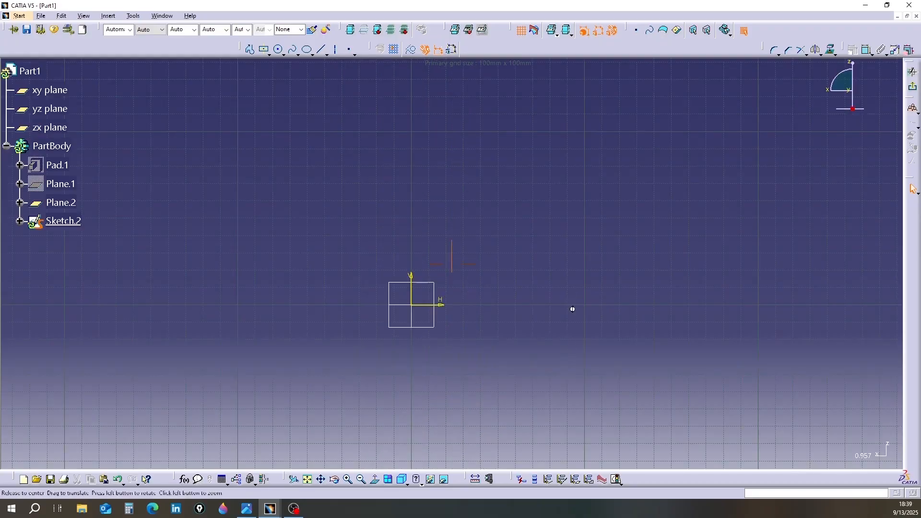
middle_drag(571, 308, 600, 319)
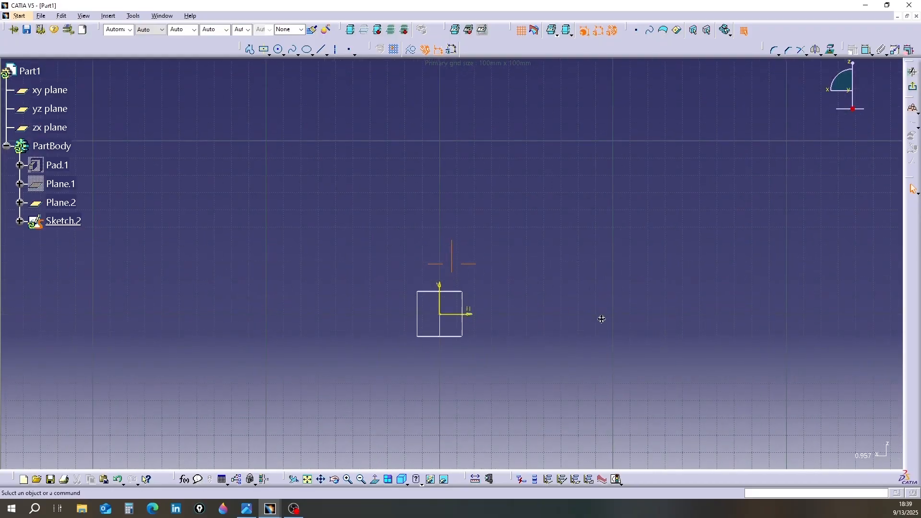
click(264, 50)
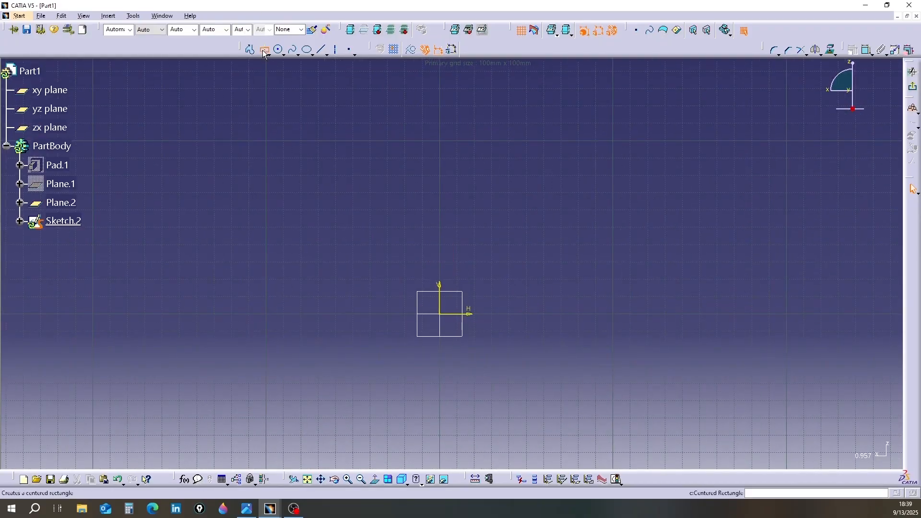
click(440, 314)
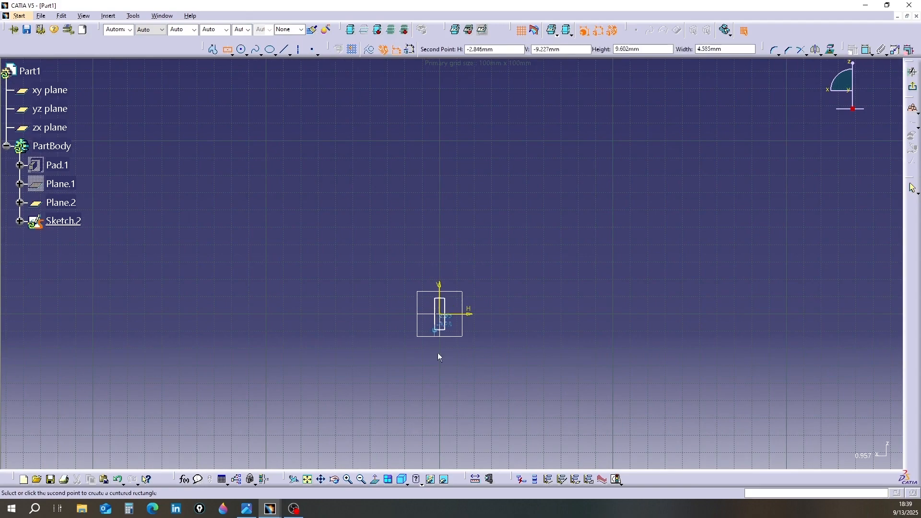
click(588, 410)
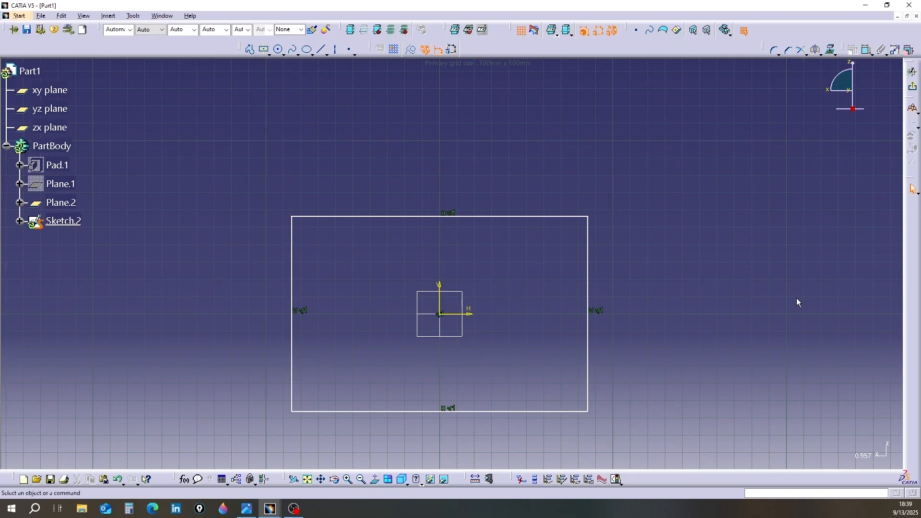
Collapse and re-expand PartBody in the tree, and expand Sketch.2 down to its Geometry elements.
click(6, 146)
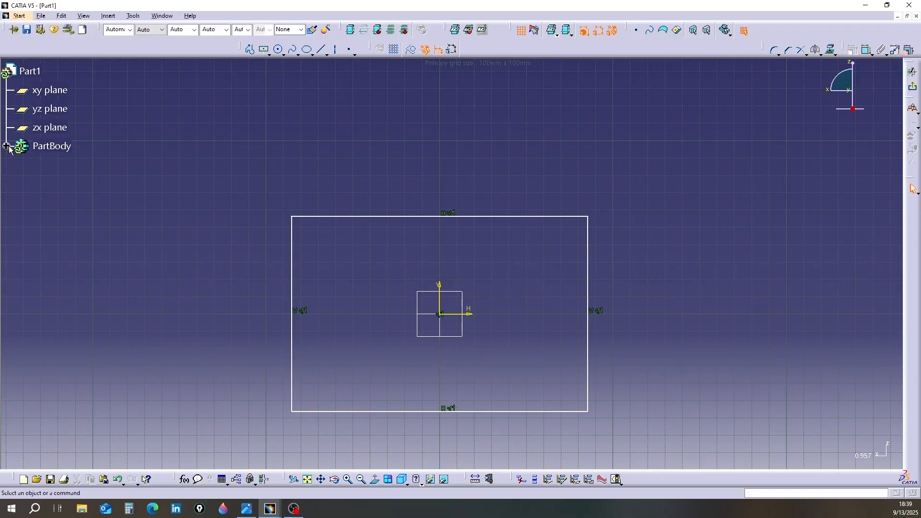
click(7, 146)
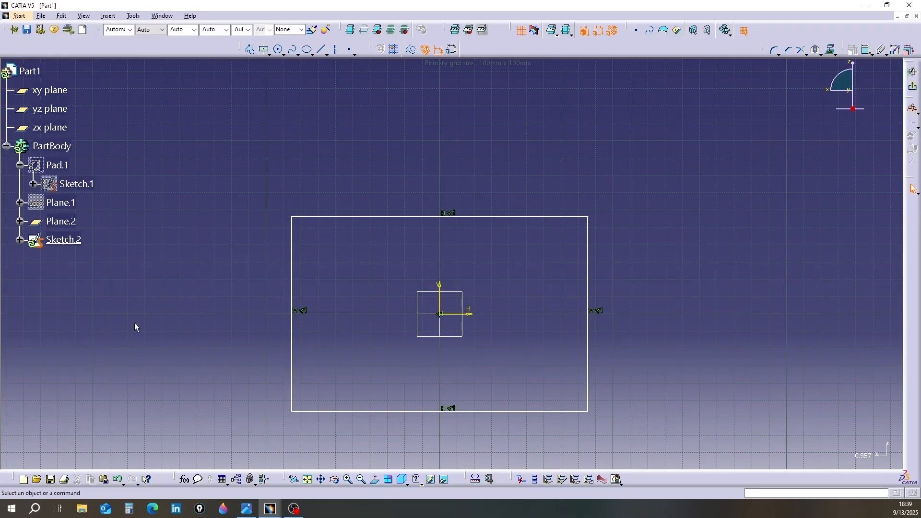
click(19, 241)
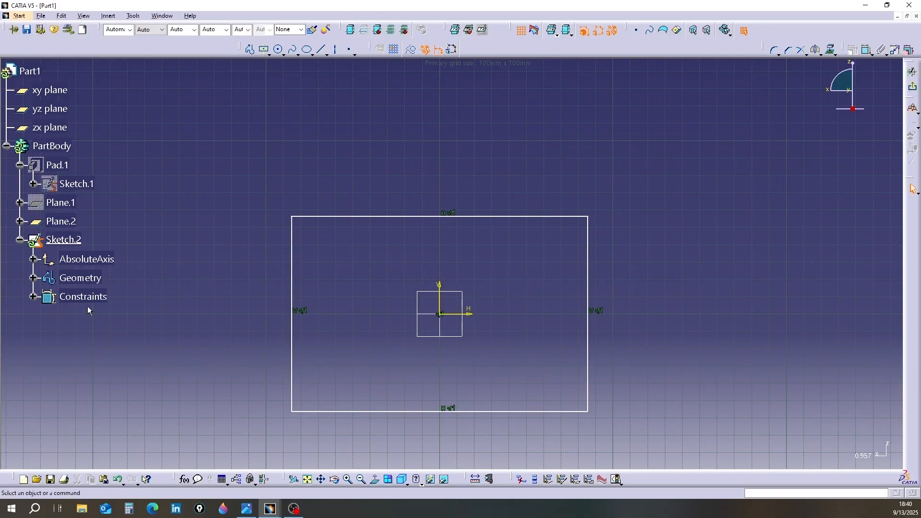
click(33, 278)
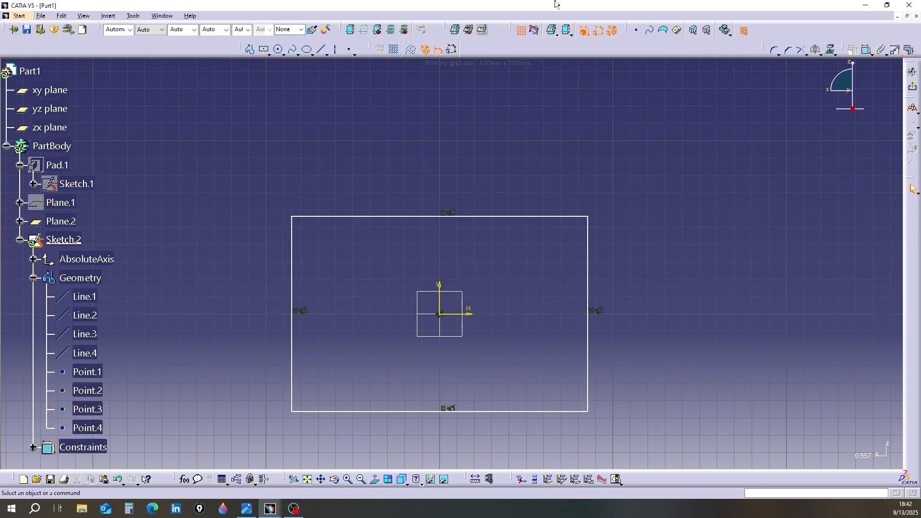
Set the graphic properties of Line.1 and Line.2 in Sketch.2 to green with a 4: 1 mm line thickness.
click(81, 299)
ctrl+click(92, 318)
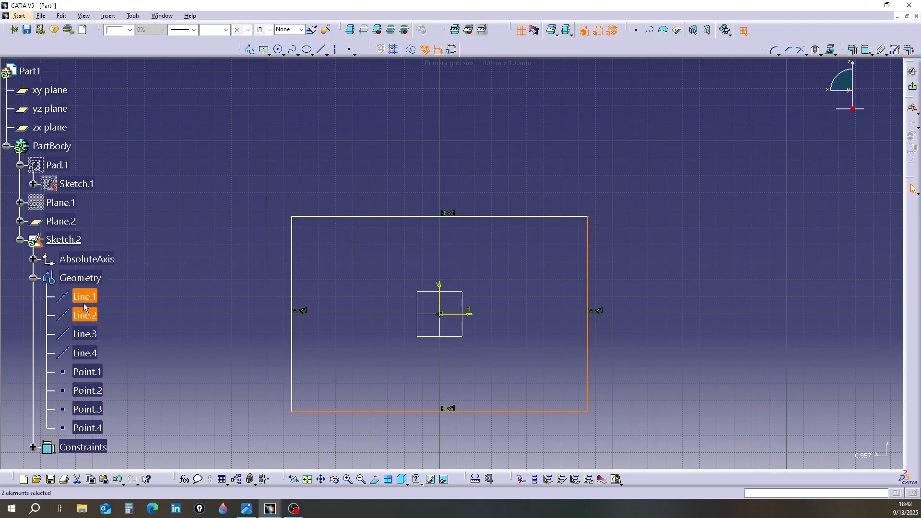
right_click(85, 305)
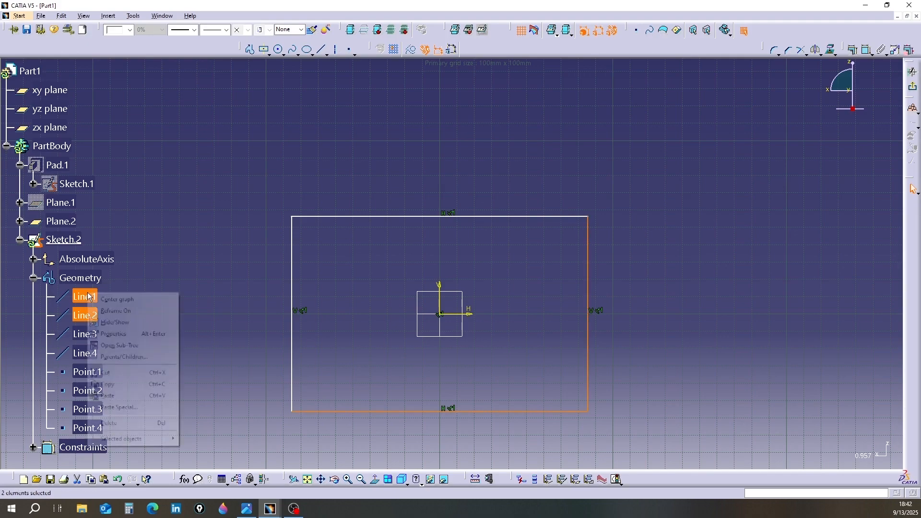
click(115, 336)
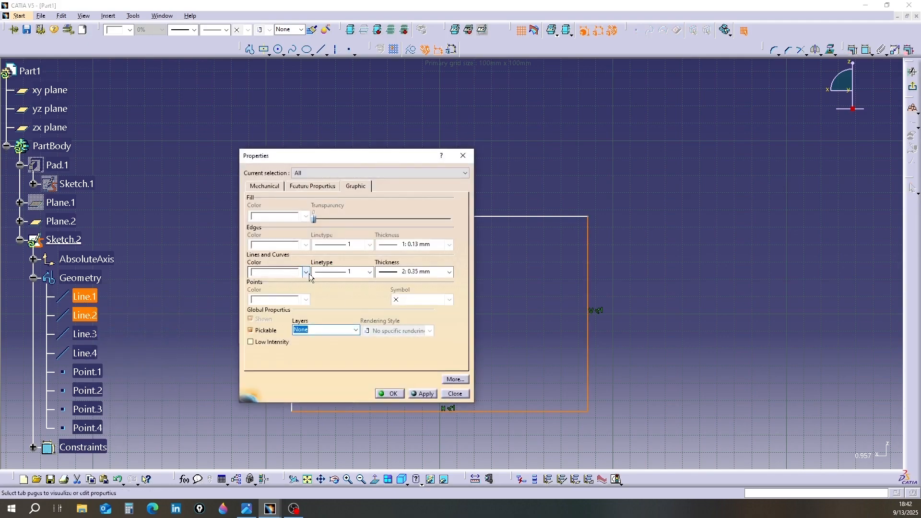
click(306, 272)
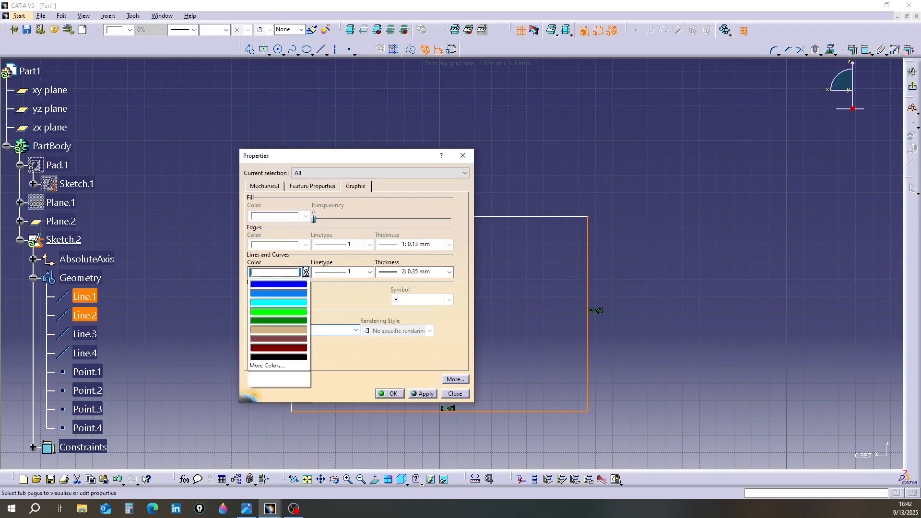
click(269, 385)
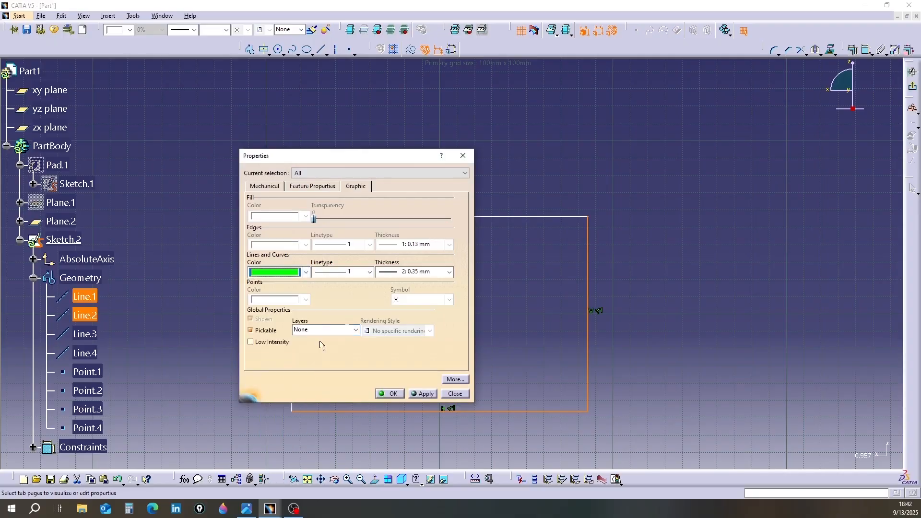
click(381, 272)
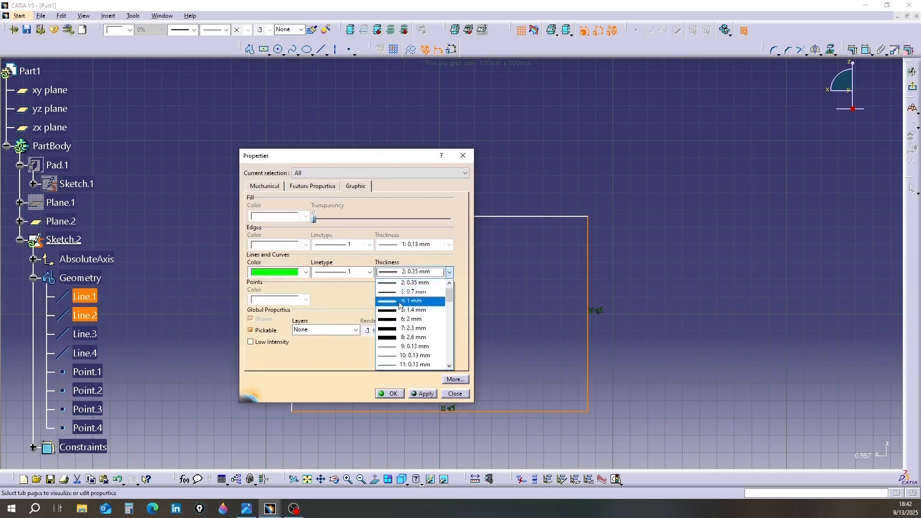
click(396, 301)
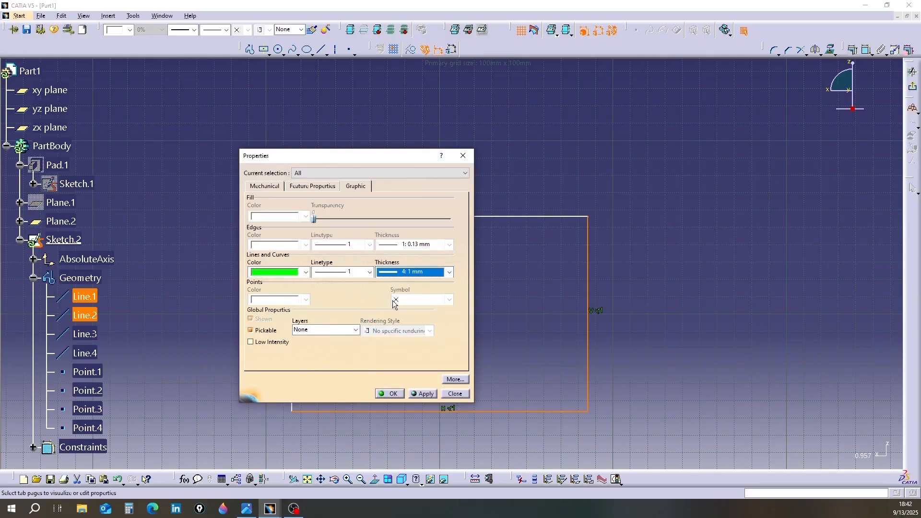
click(422, 394)
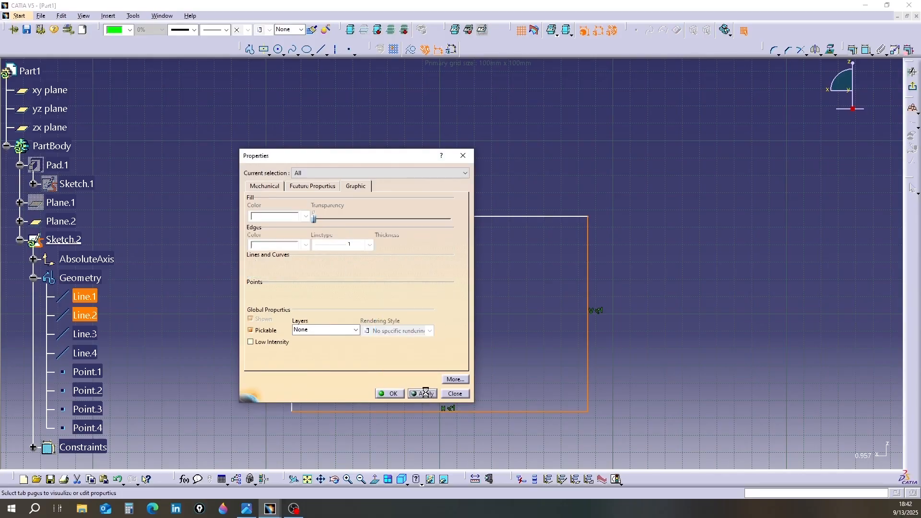
click(398, 398)
click(646, 301)
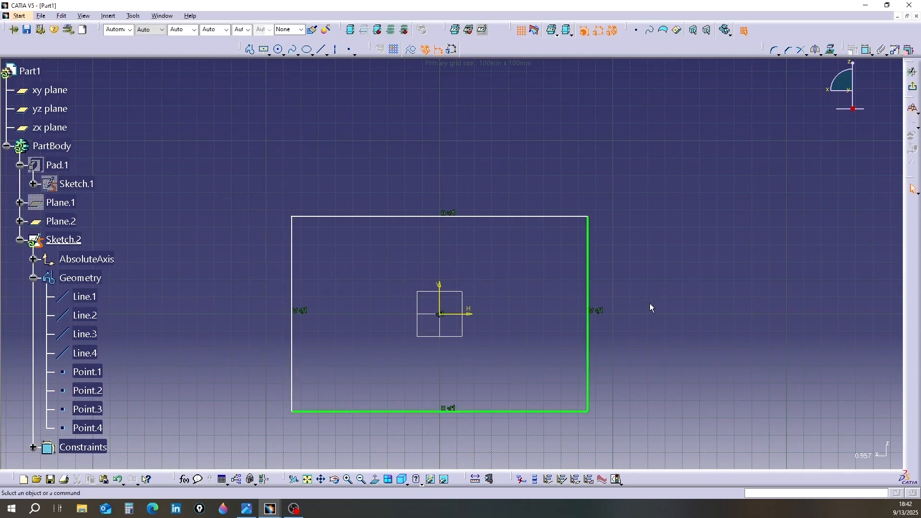
Orbit the sketch out of its plane to inspect it in 3D and restore the view normal to the sketch.
mouse_move(662, 220)
middle_down()
mouse_move(612, 239)
mouse_move(490, 234)
mouse_move(467, 255)
mouse_move(530, 243)
middle_up()
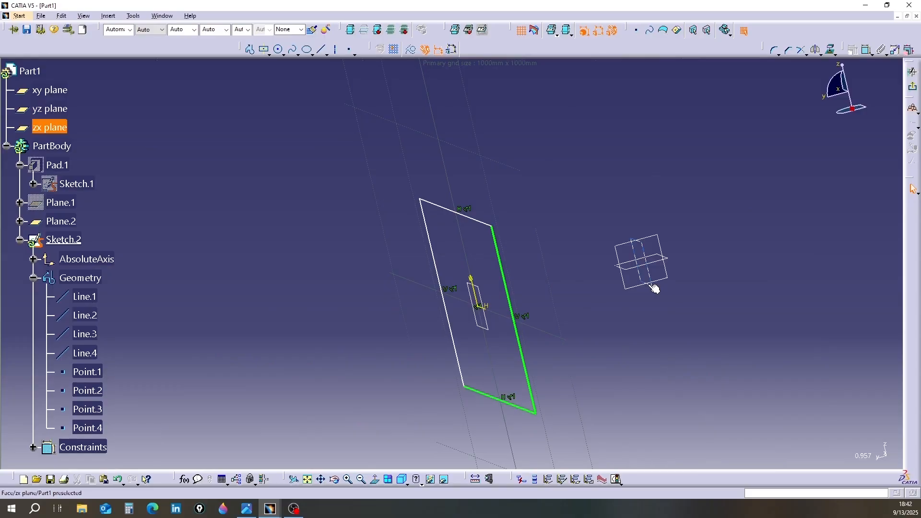
middle_drag(511, 370, 551, 369)
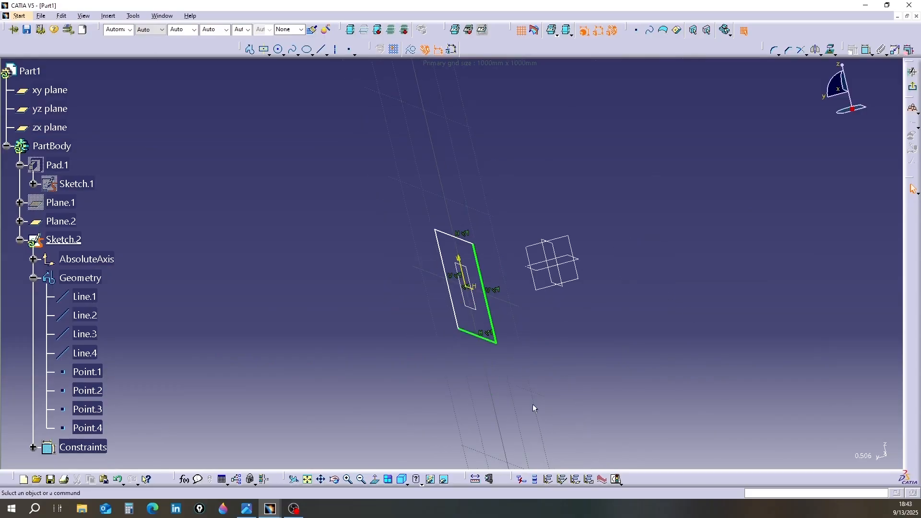
click(376, 479)
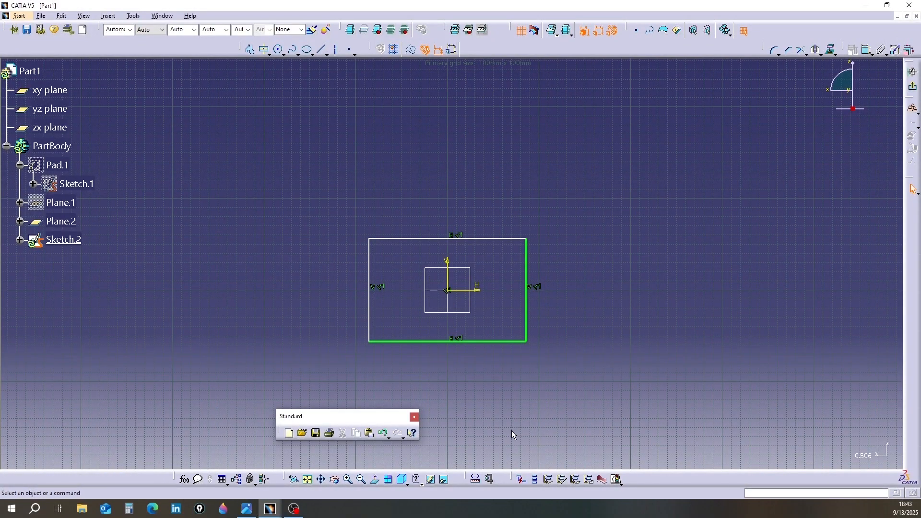
Reposition the floating Standard toolbar and create a new document of type Part with hybrid design enabled.
drag(358, 416, 244, 339)
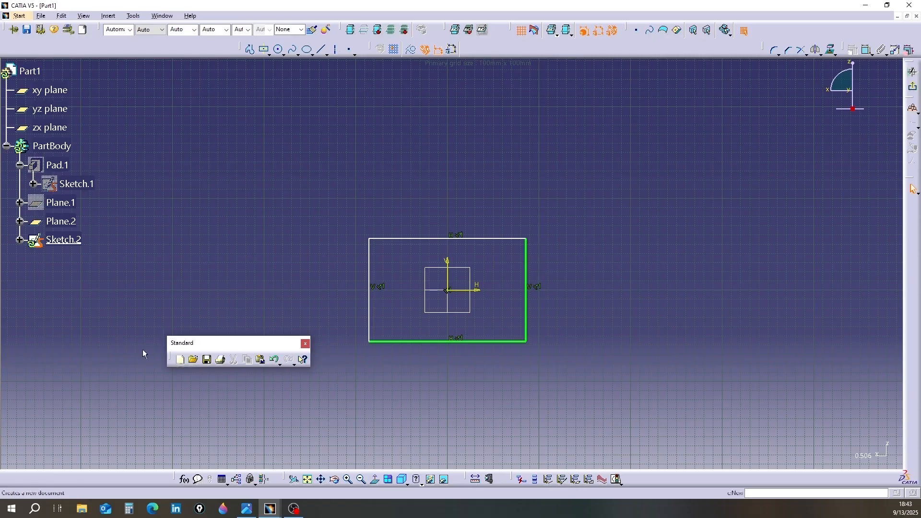
click(182, 360)
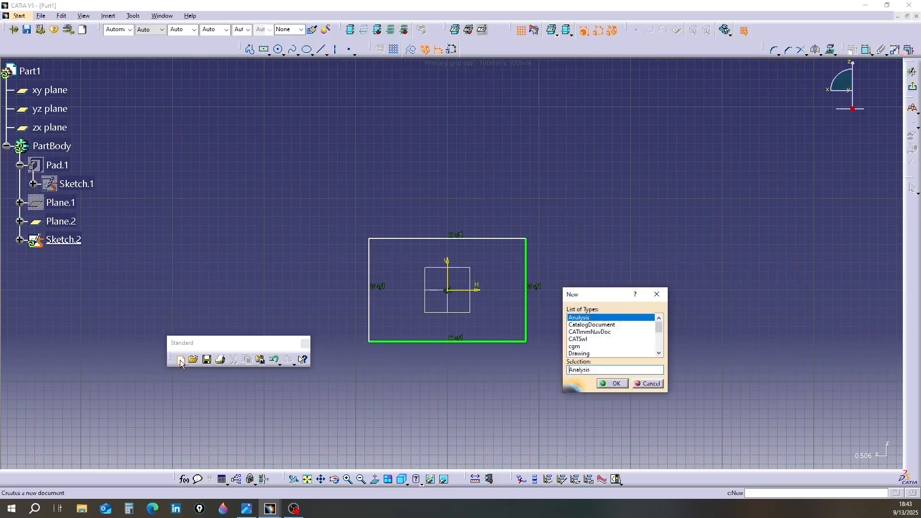
drag(615, 291, 643, 286)
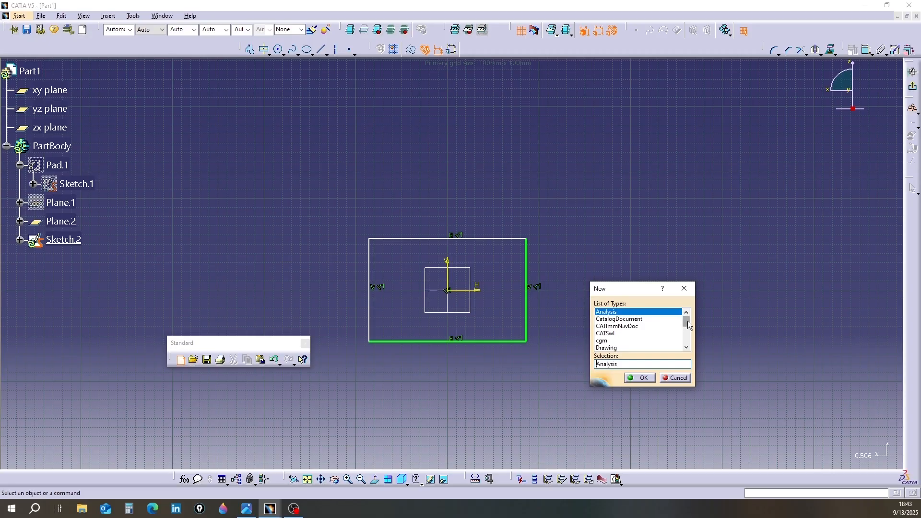
drag(688, 322, 687, 332)
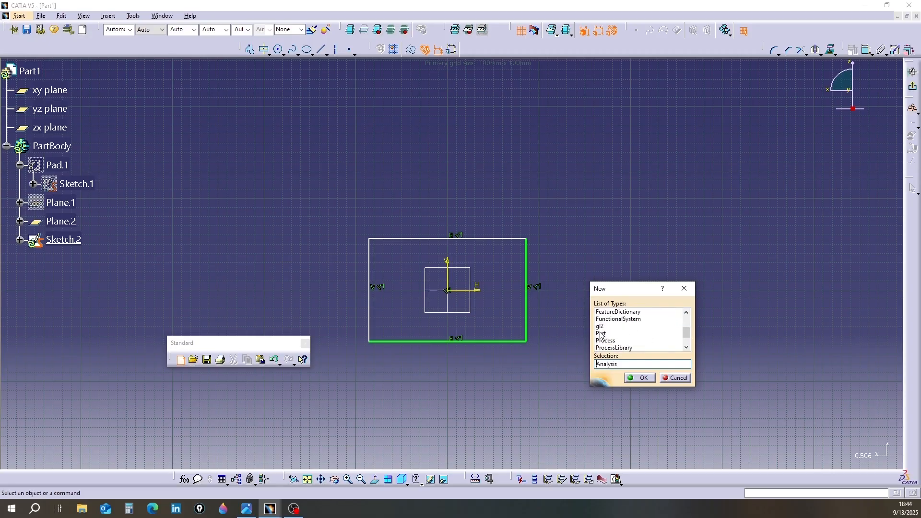
click(602, 334)
scroll(602, 336, down, 1)
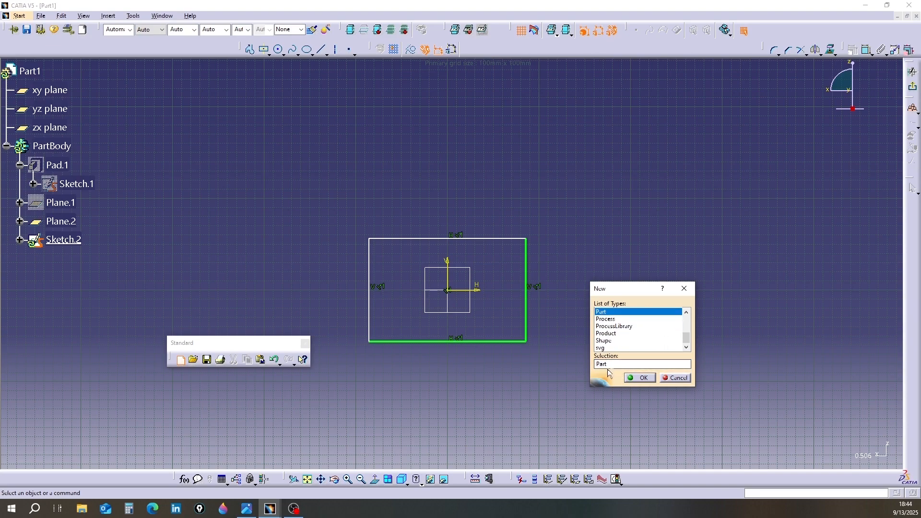
click(639, 378)
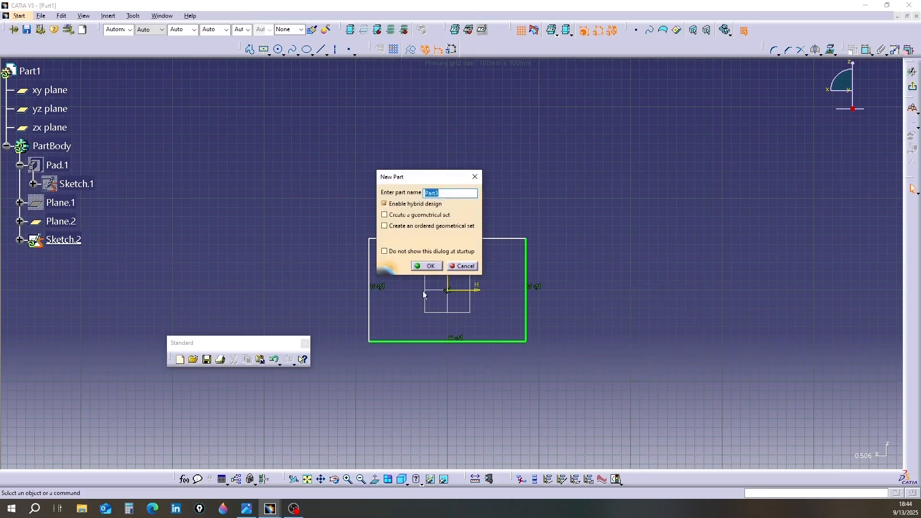
drag(425, 183, 624, 230)
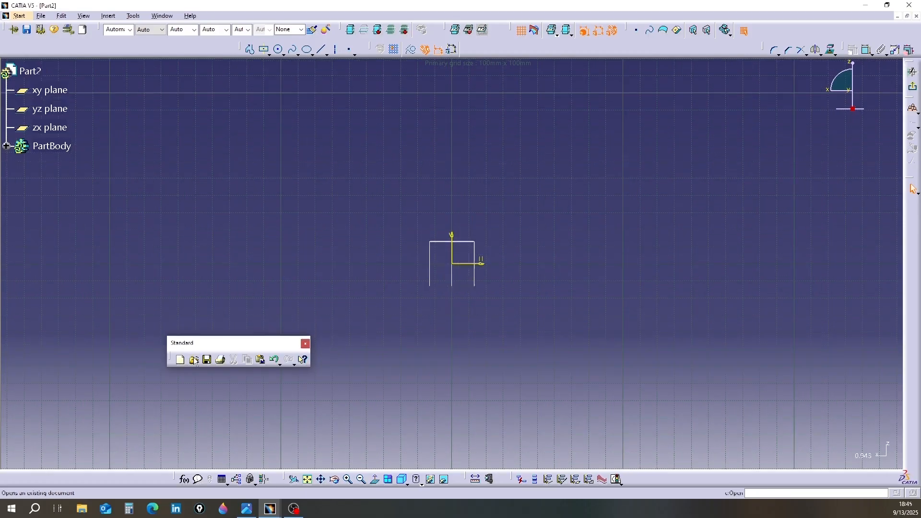
key(Return)
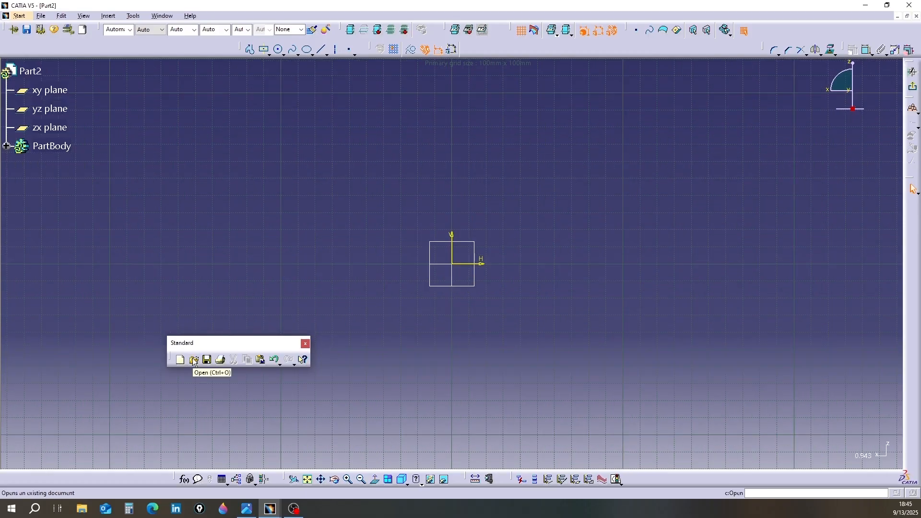
Examine the File Selection and Save As dialogs and leave both without opening or saving a file.
click(194, 360)
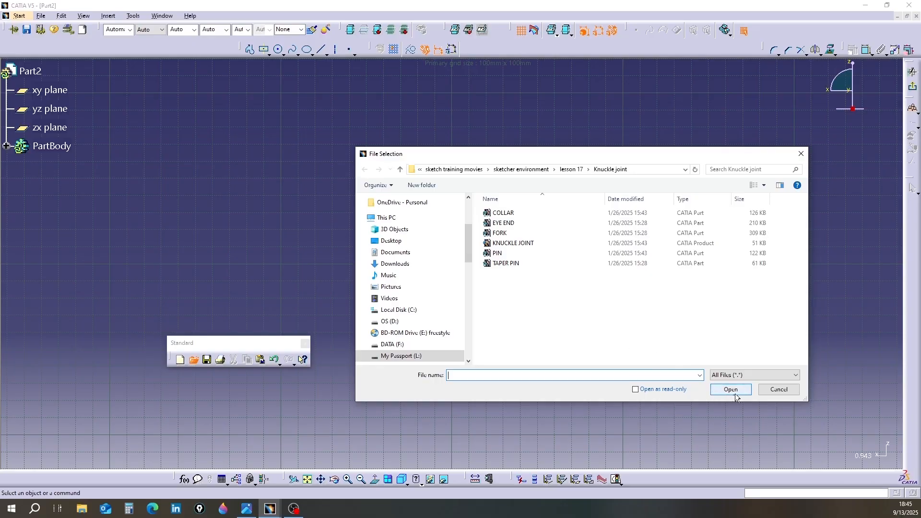
click(778, 390)
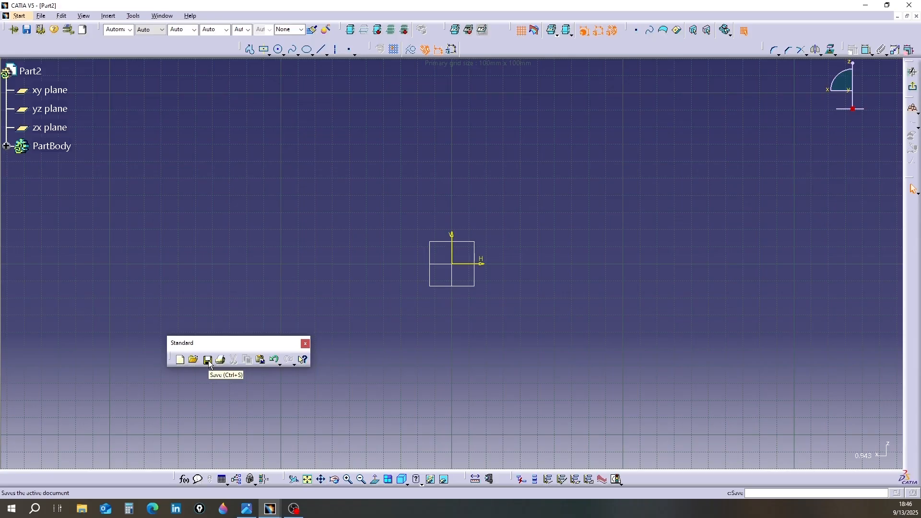
click(208, 360)
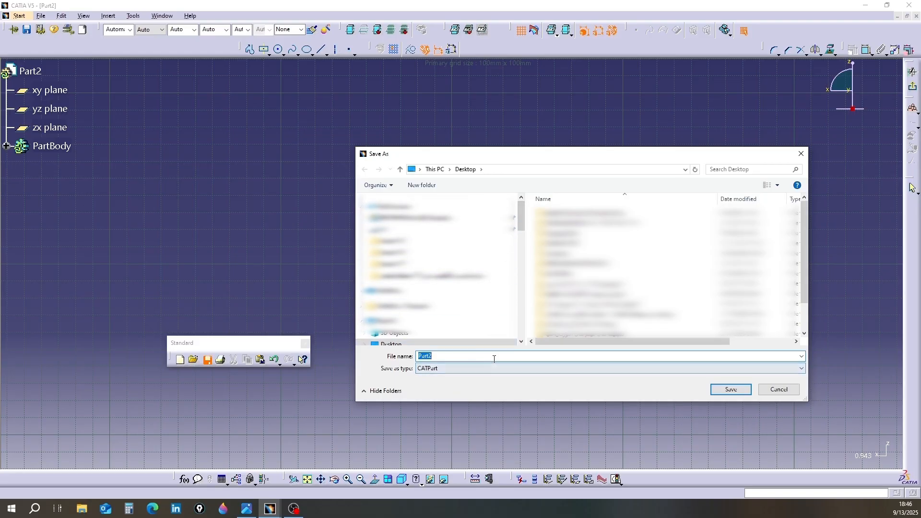
key(Escape)
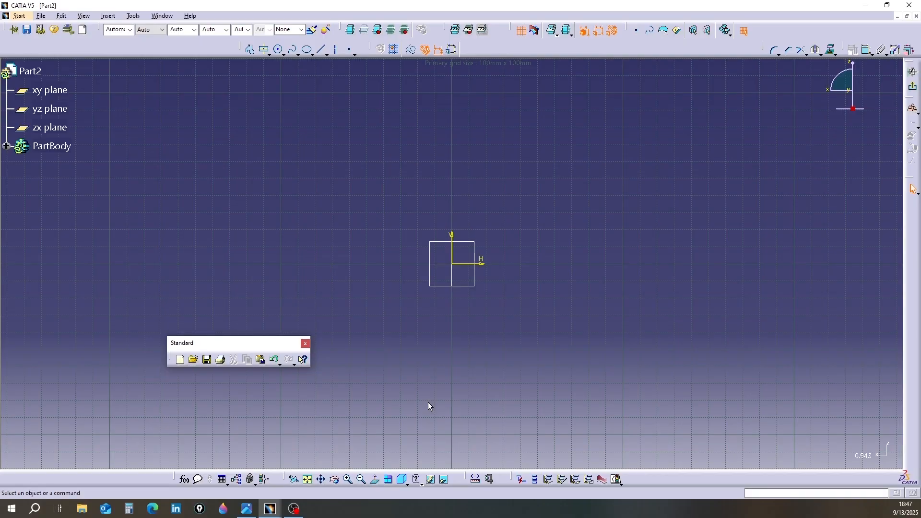
Return to Part1 and undo the showing of Plane.1 and Pad.1, the green line formatting and the rectangle.
click(294, 367)
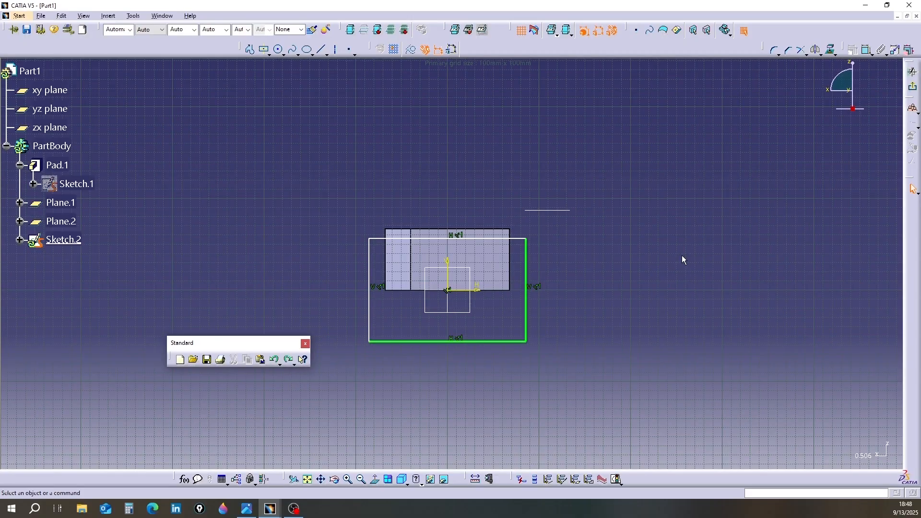
key(ctrl+z)
key(ctrl+z)
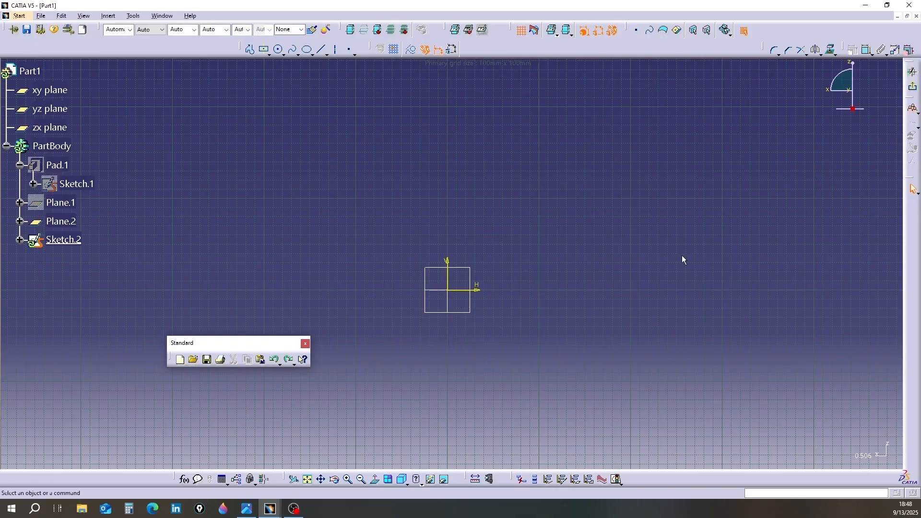
Redo the rectangle, the green line formatting and the showing of Pad.1 and Plane.1, and look at the undo history options.
click(290, 359)
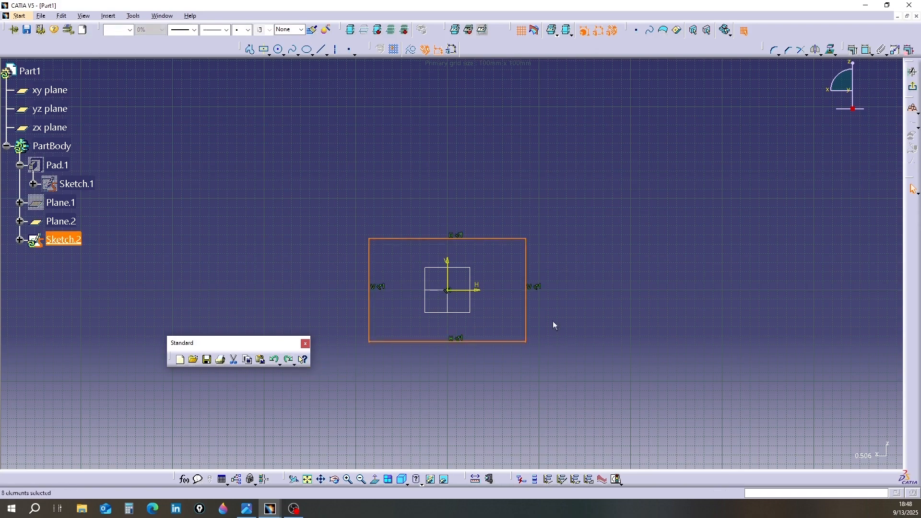
click(290, 361)
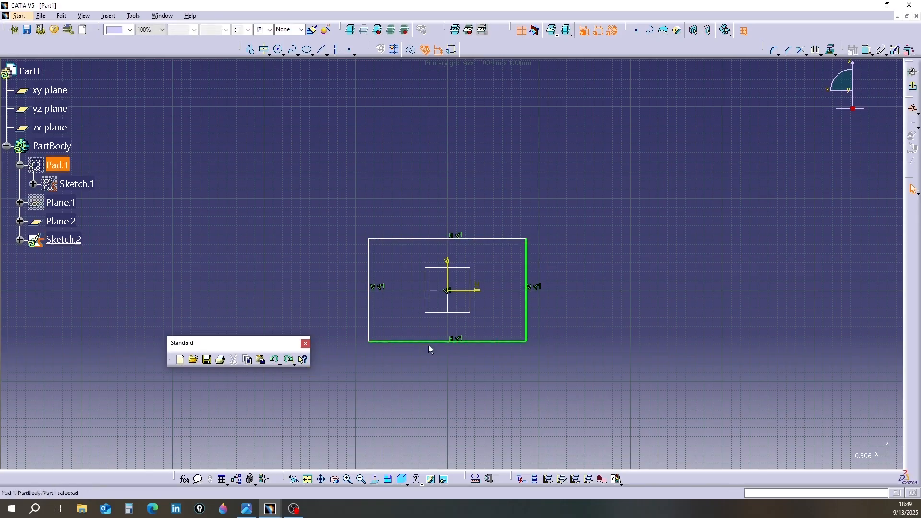
click(301, 360)
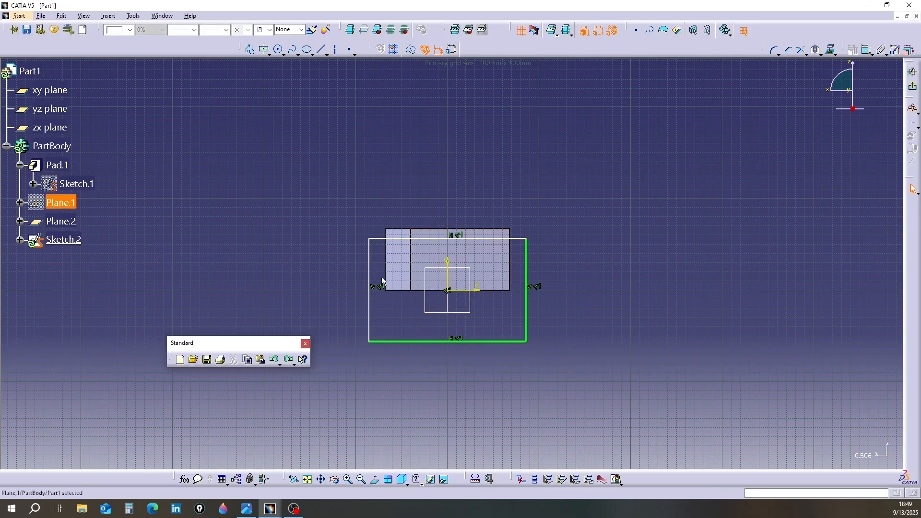
click(287, 362)
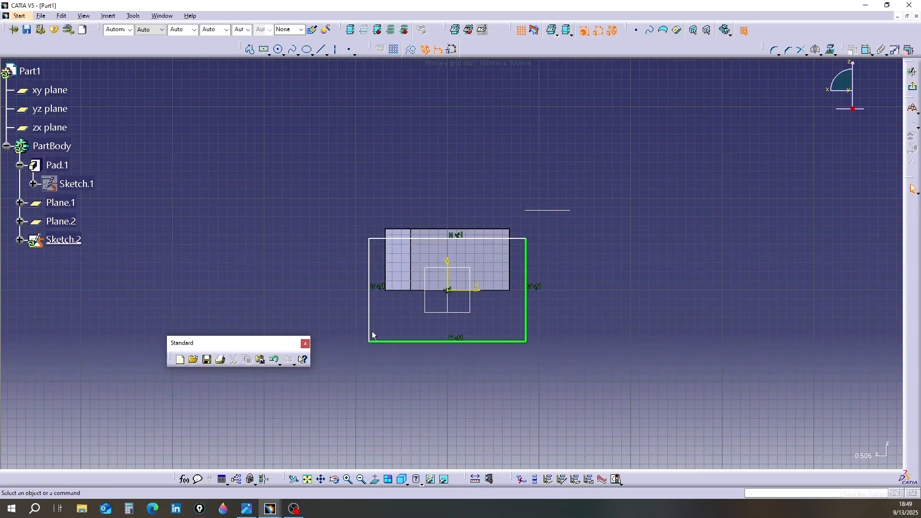
click(281, 365)
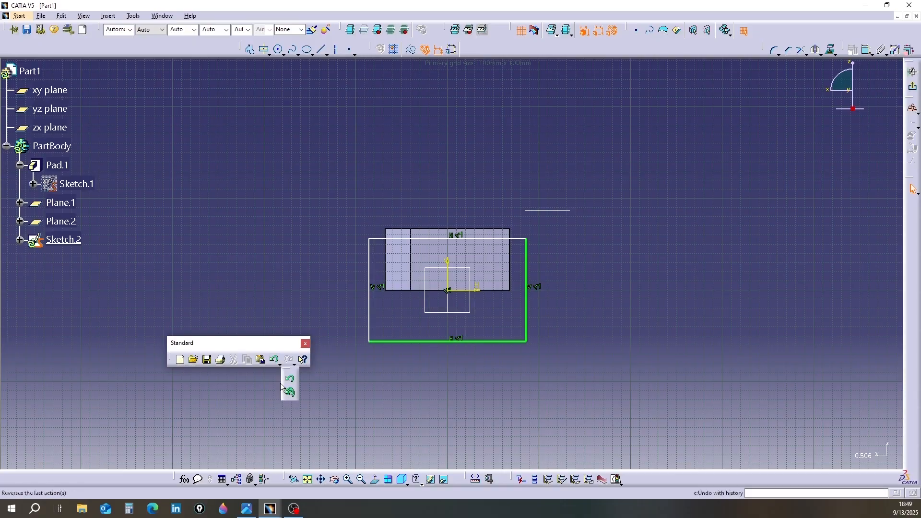
click(405, 399)
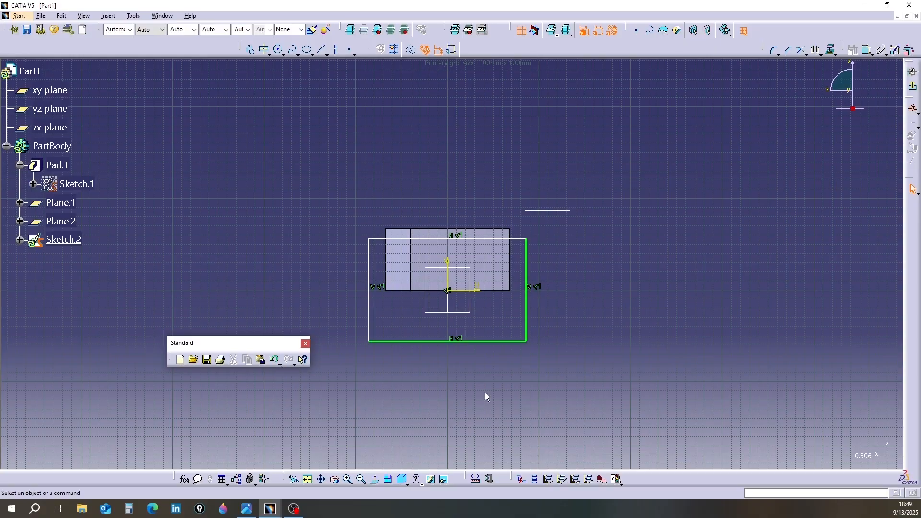